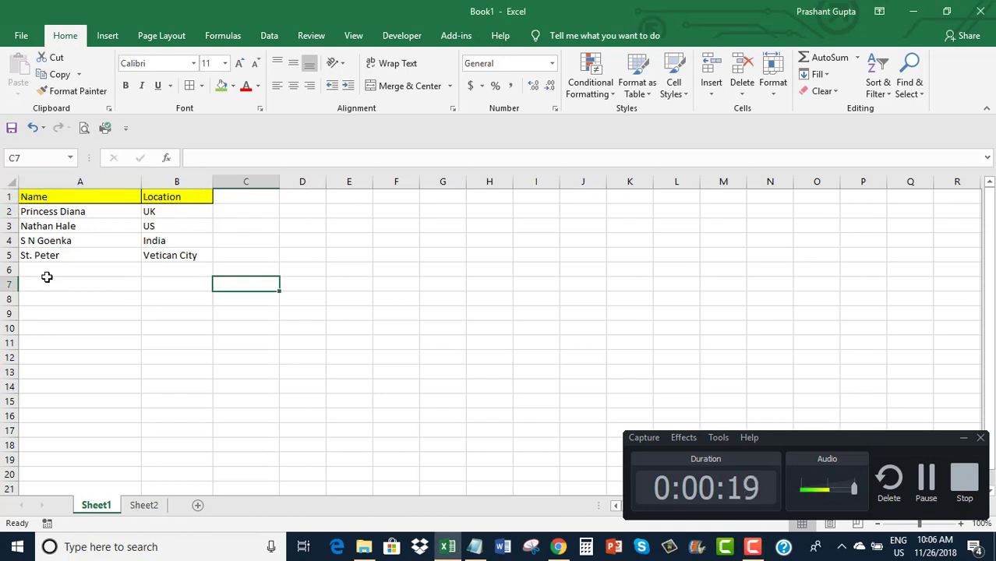
# - Compare the Sheet1 Name and Location table with Sheet2's Year of birth table
pyautogui.click(145, 505)
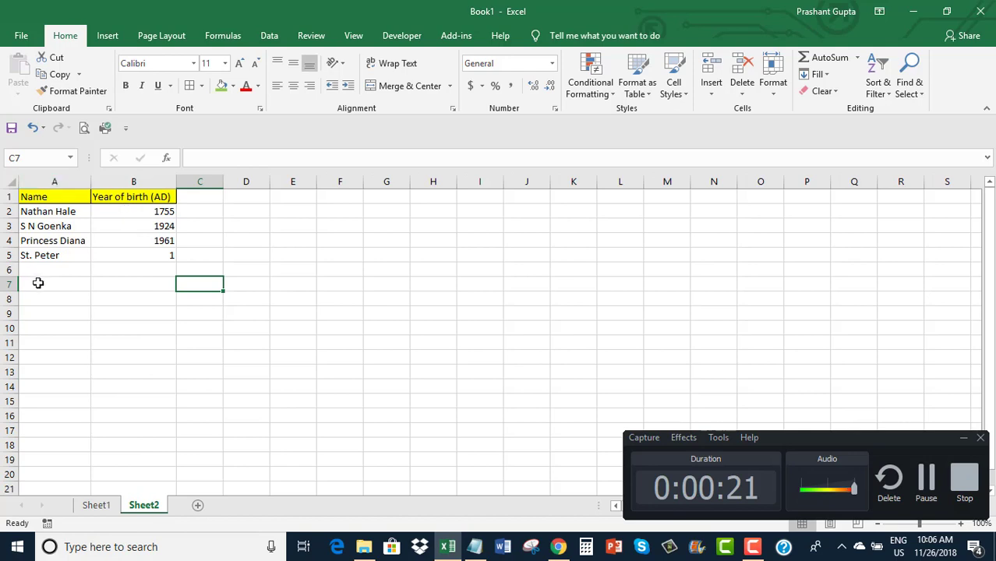
pyautogui.click(106, 508)
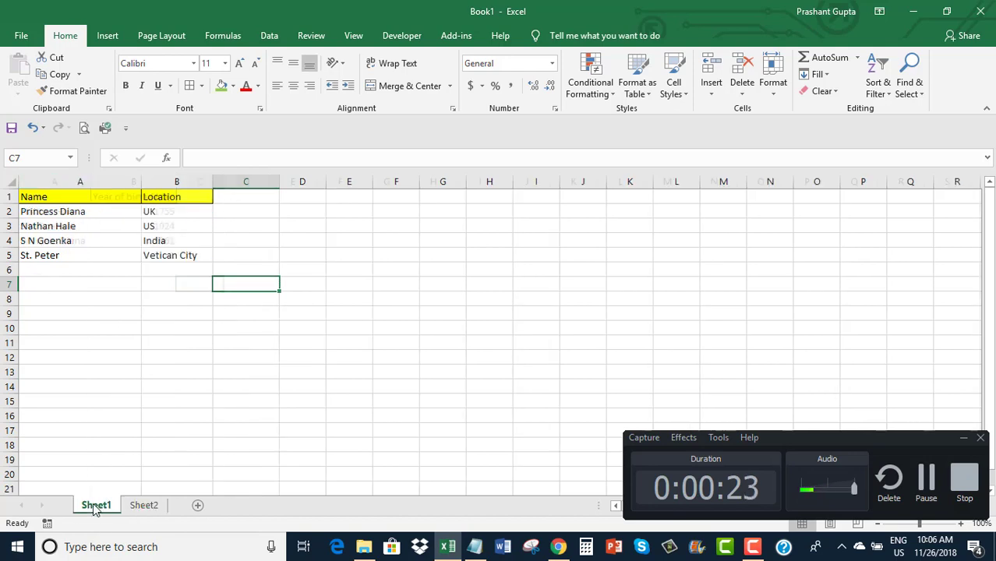
pyautogui.click(152, 513)
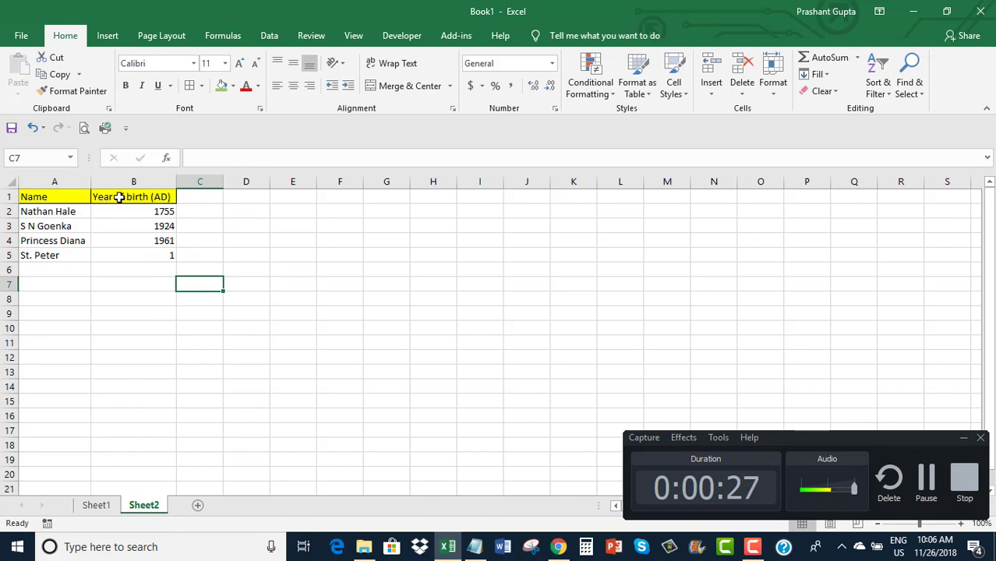
pyautogui.click(94, 507)
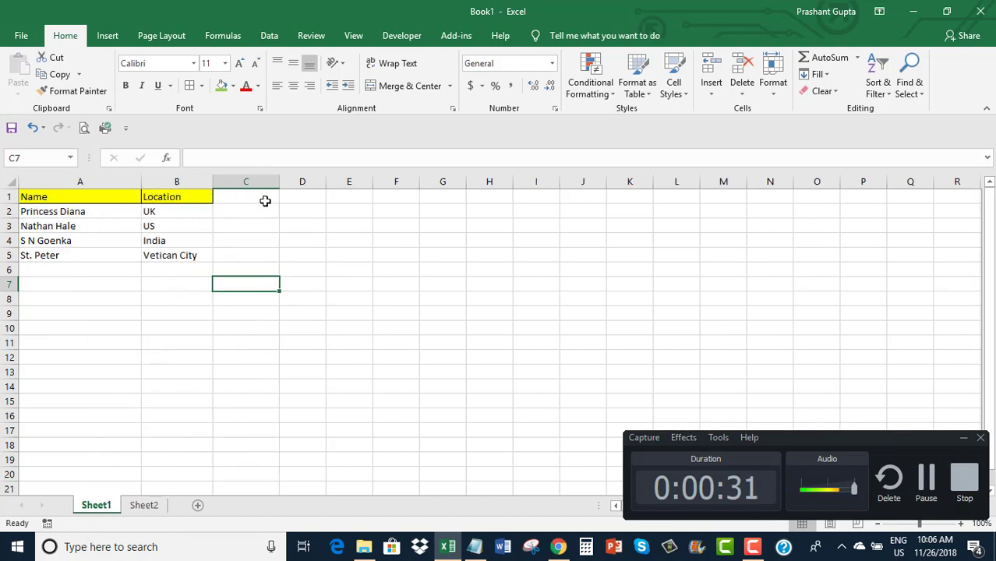
pyautogui.click(144, 505)
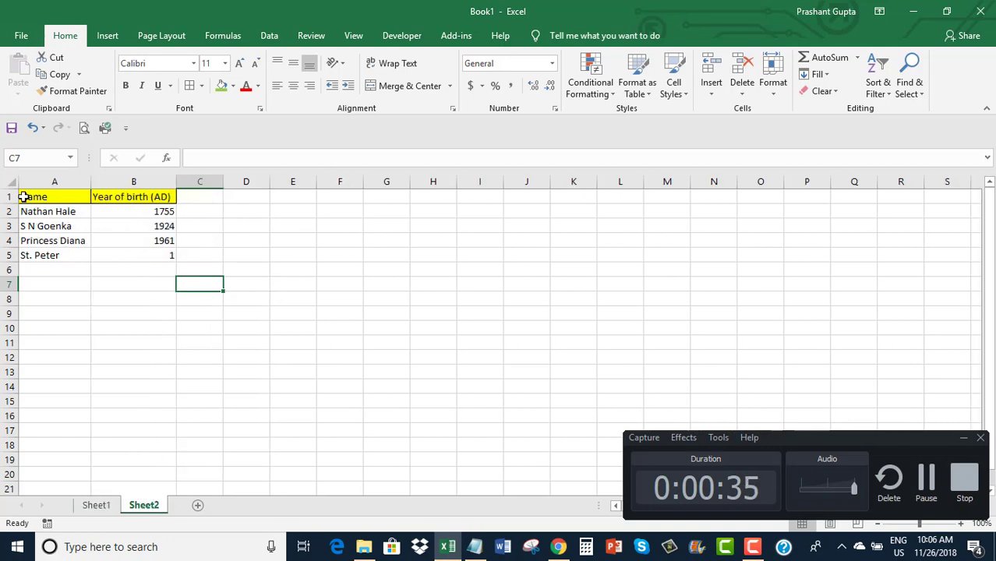
pyautogui.click(96, 506)
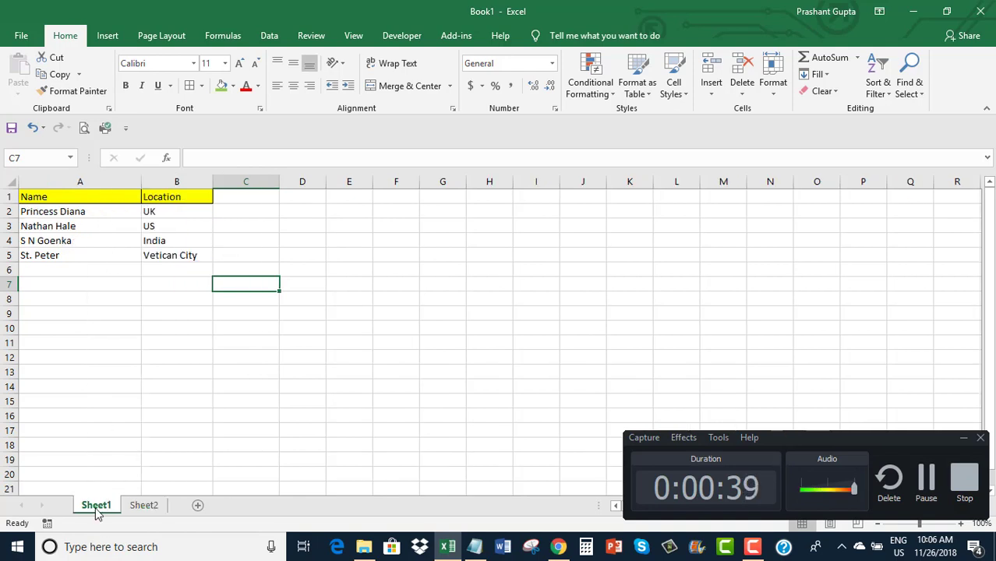
# - Enter the 'Year of Birth (AD)' header in C1, widen column C, and fill it green
pyautogui.click(237, 197)
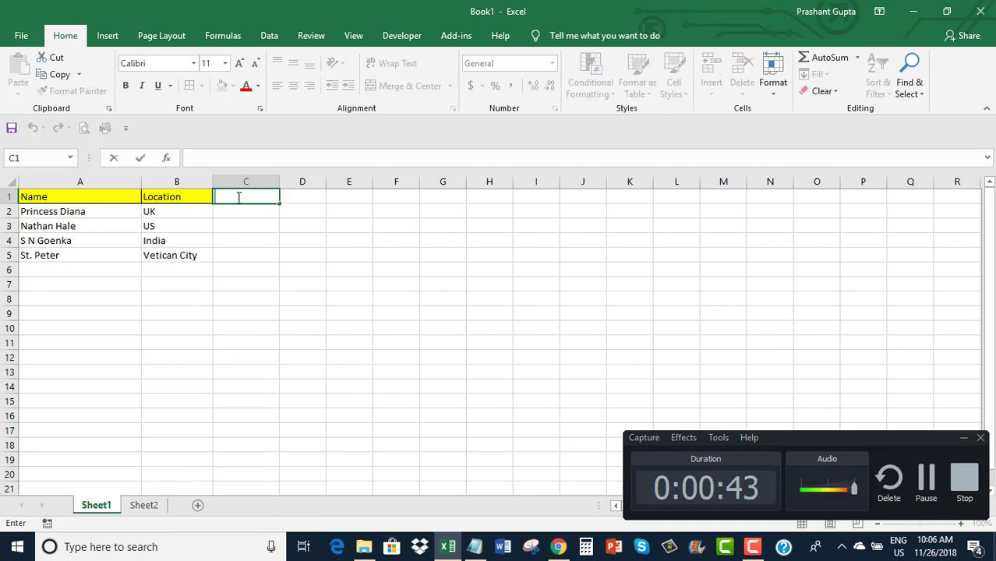
pyautogui.write('Year of Birth (AD)')
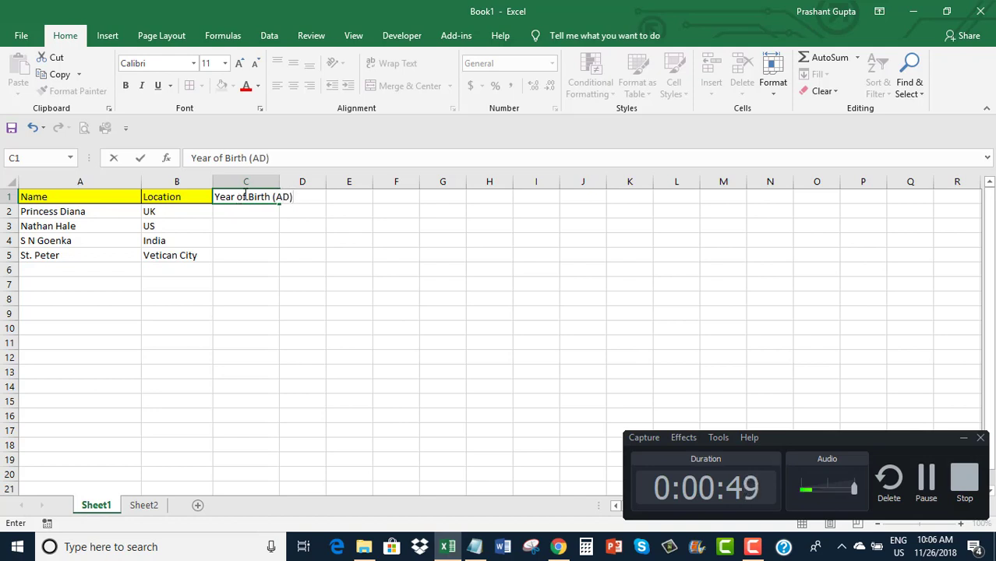
pyautogui.press('Return')
pyautogui.click(260, 197)
pyautogui.moveTo(280, 182); pyautogui.dragTo(300, 181)
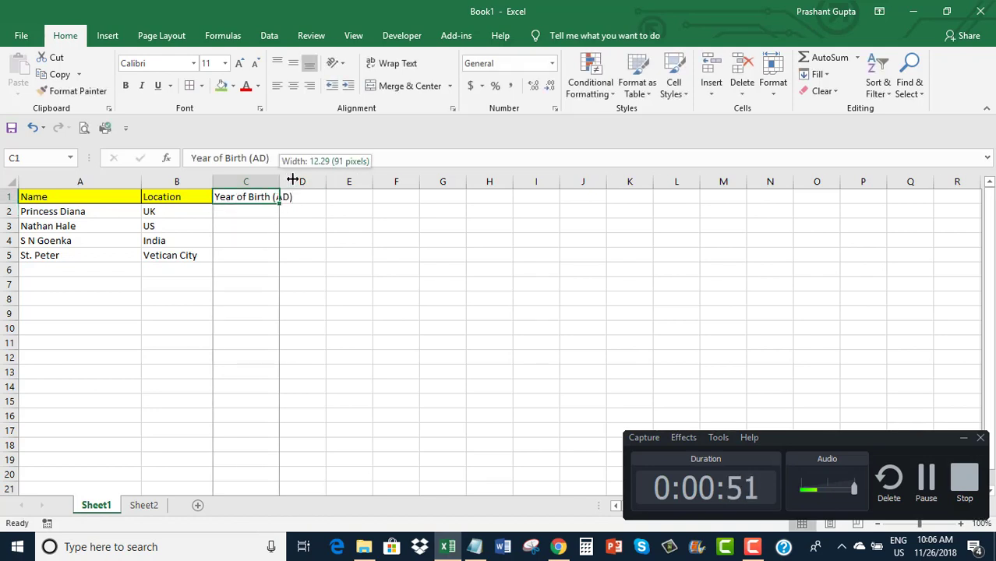
pyautogui.click(221, 85)
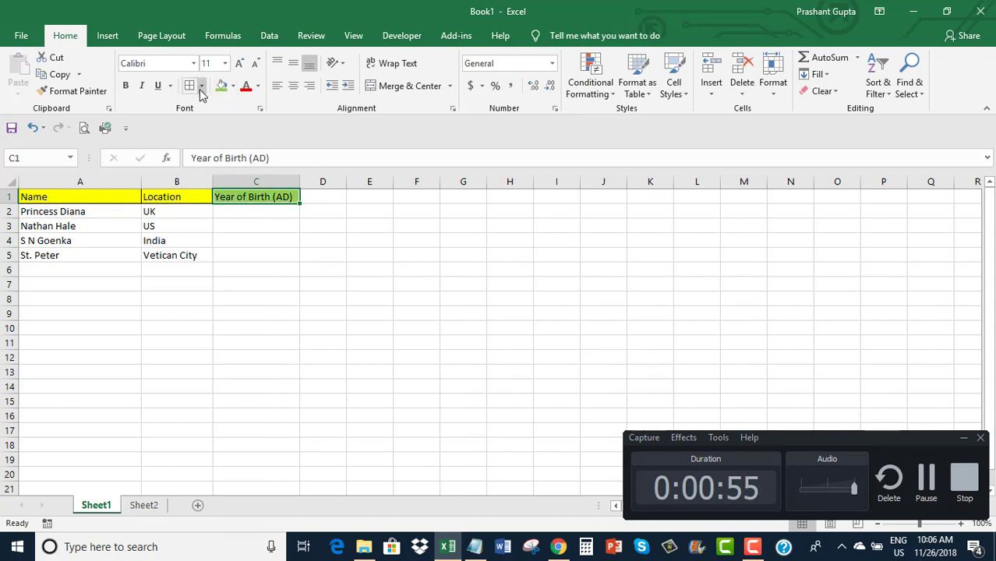
pyautogui.click(239, 225)
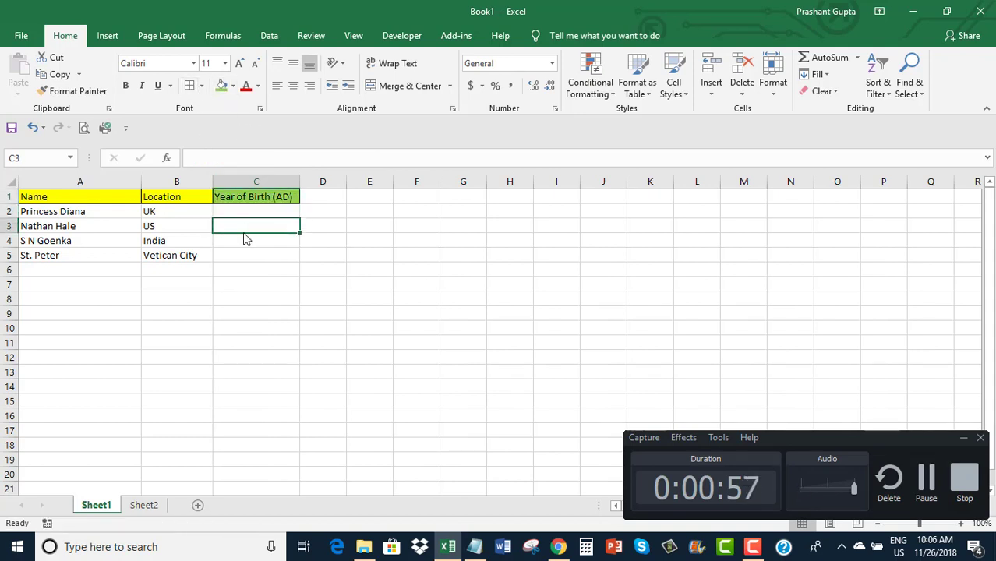
pyautogui.click(239, 210)
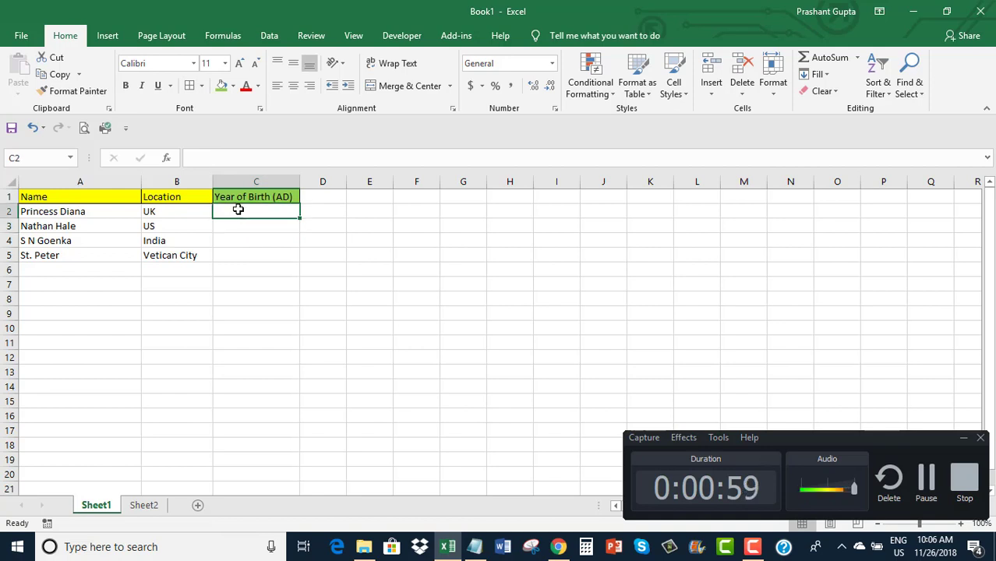
# - Begin the C2 formula =Vlookup($A2,'Sheet2'! and dismiss the formula error that appears
pyautogui.write('=Vlookup(')
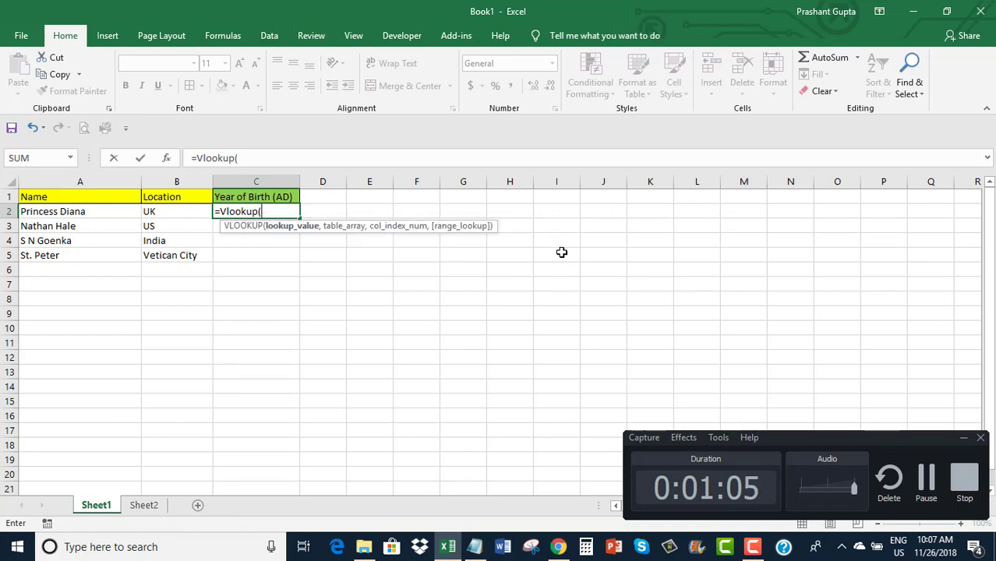
pyautogui.write('$A2')
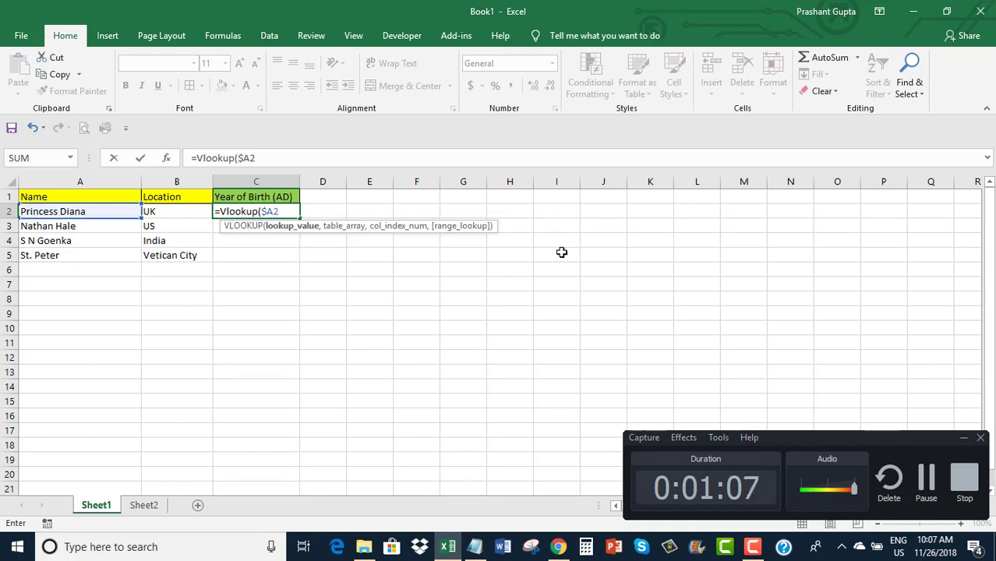
pyautogui.write(',')
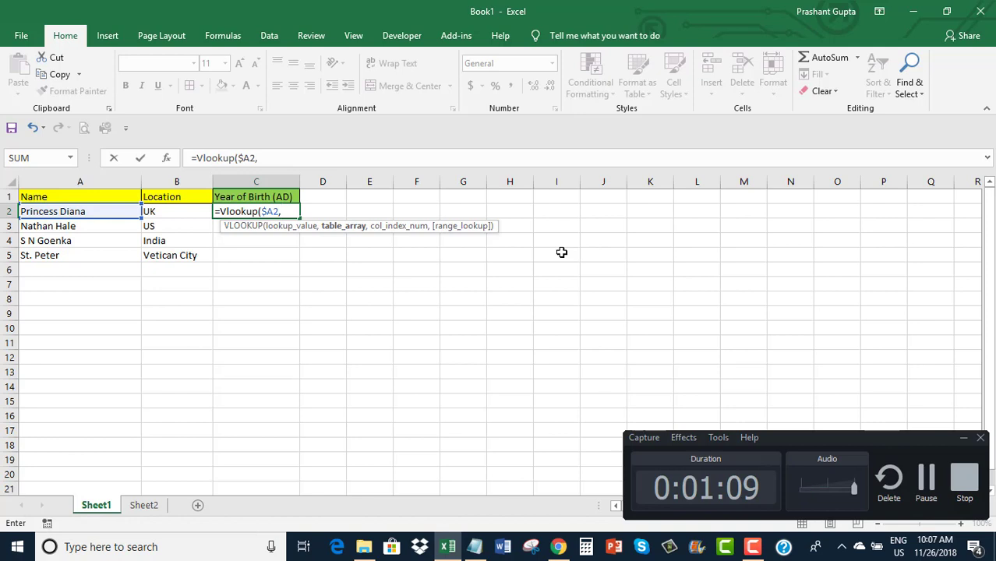
pyautogui.write("'Sheet2")
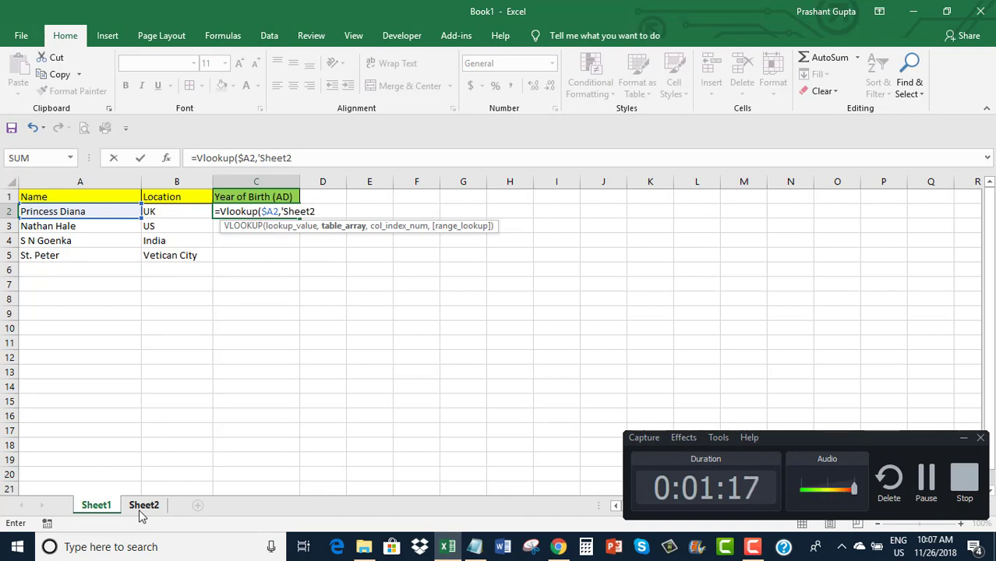
pyautogui.write("'!")
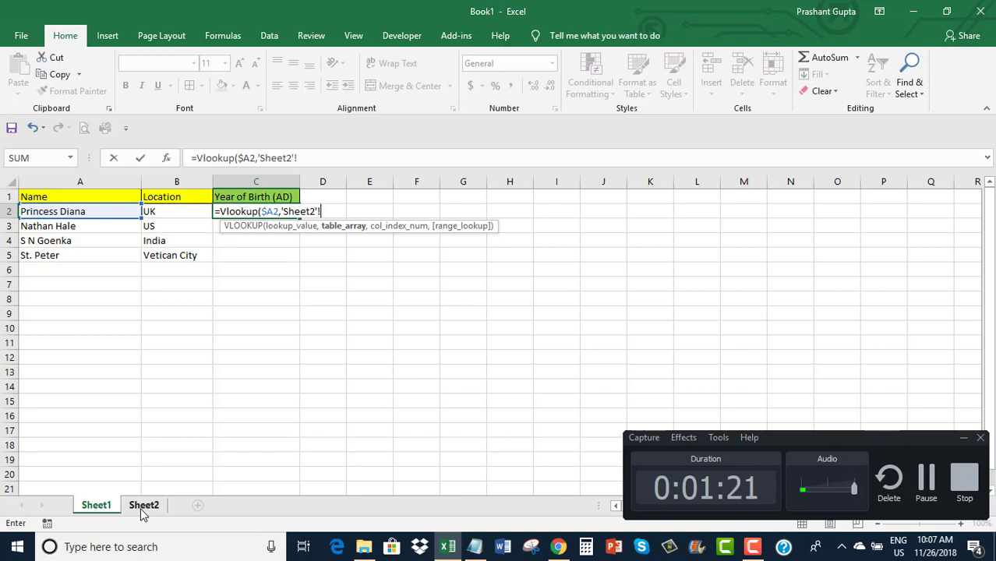
pyautogui.write('$')
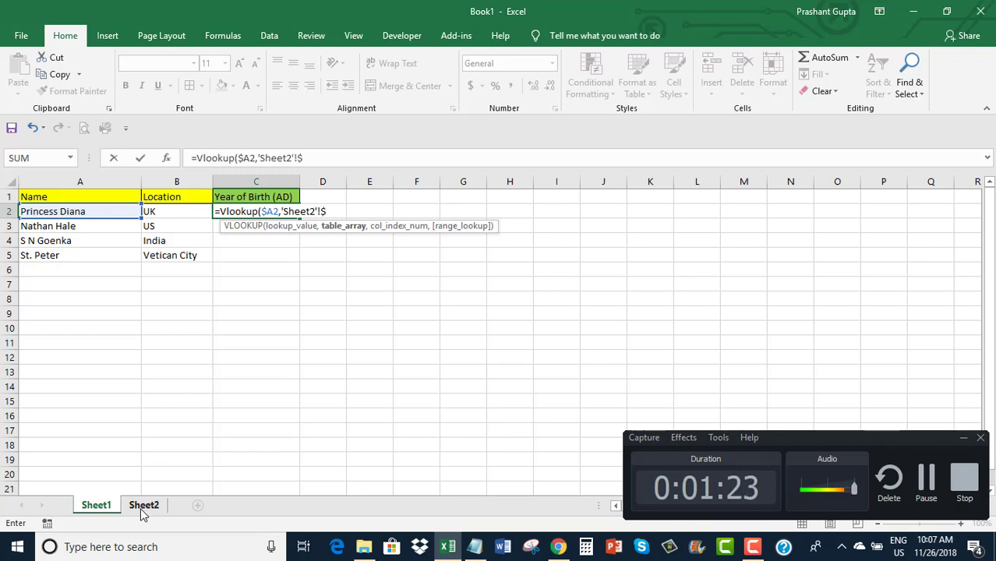
pyautogui.click(141, 510)
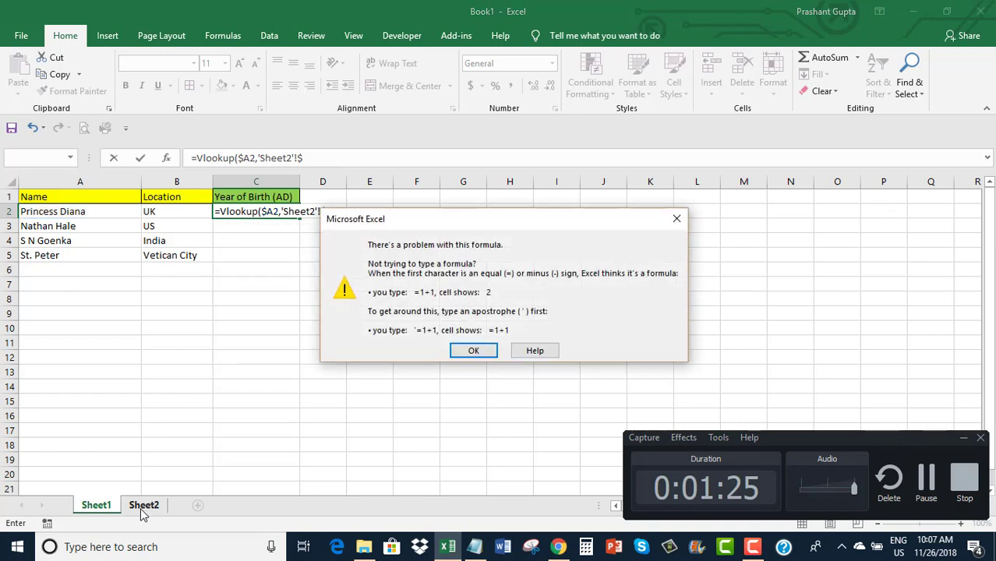
pyautogui.click(676, 219)
pyautogui.press('BackSpace')
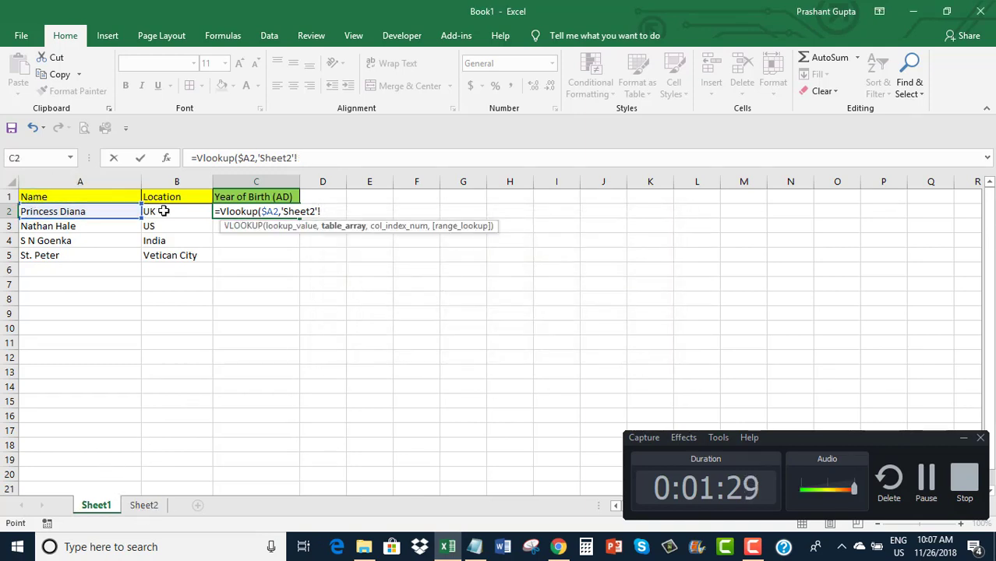
# - Complete C2 as =VLOOKUP($A2,'Sheet2'!$A$2:$B$5,2,FALSE), returning 1961
pyautogui.click(143, 505)
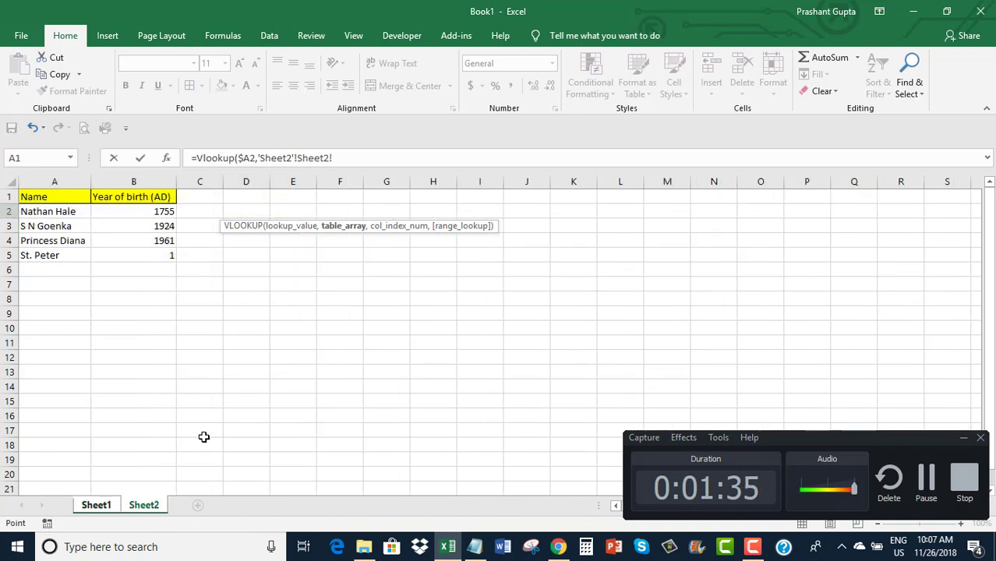
pyautogui.click(96, 505)
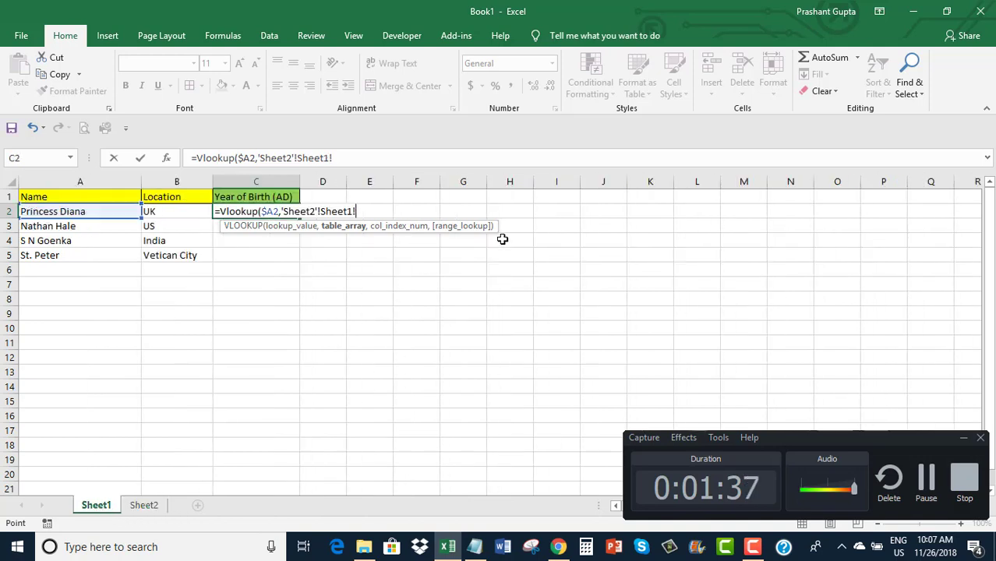
pyautogui.press('BackSpace')
pyautogui.press('BackSpace')
pyautogui.press('BackSpace')
pyautogui.press('BackSpace')
pyautogui.press('BackSpace')
pyautogui.press('BackSpace')
pyautogui.press('BackSpace')
pyautogui.write('$A$2:')
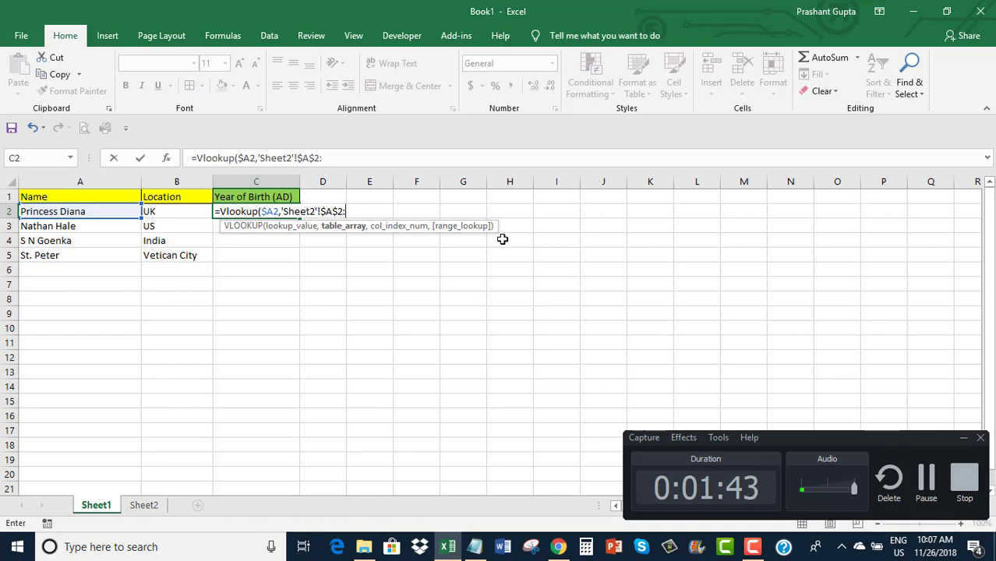
pyautogui.write('$B$')
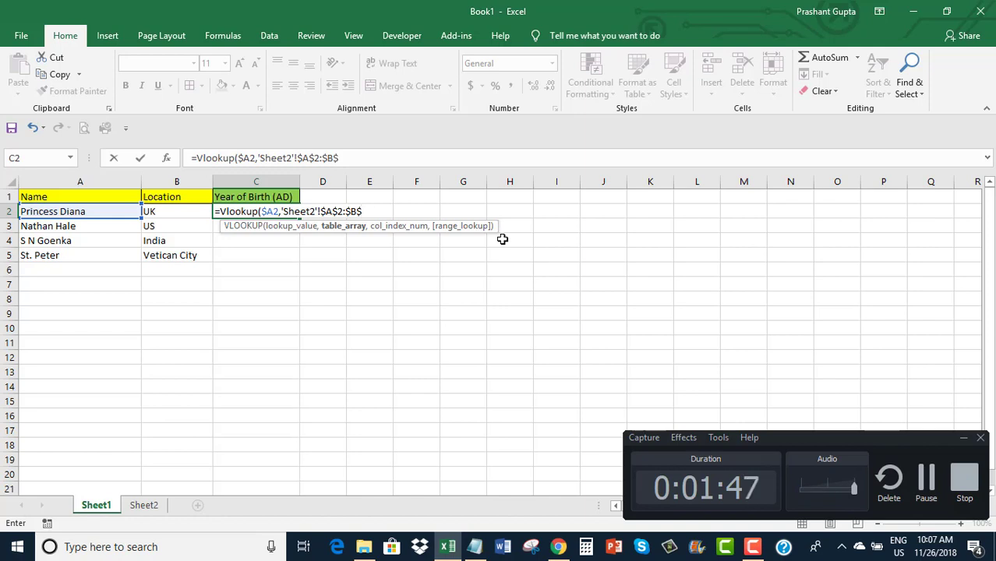
pyautogui.write('5,')
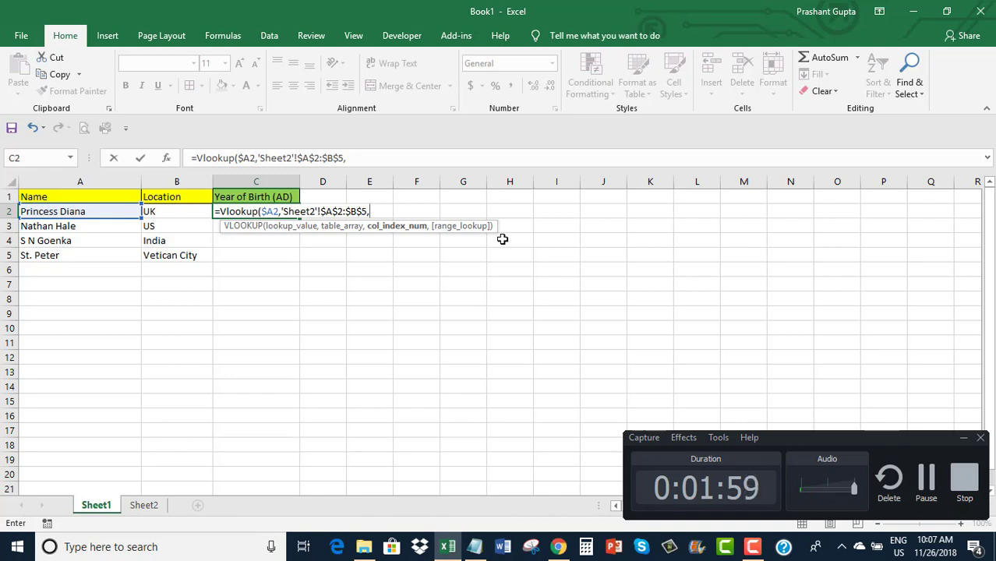
pyautogui.write('2,')
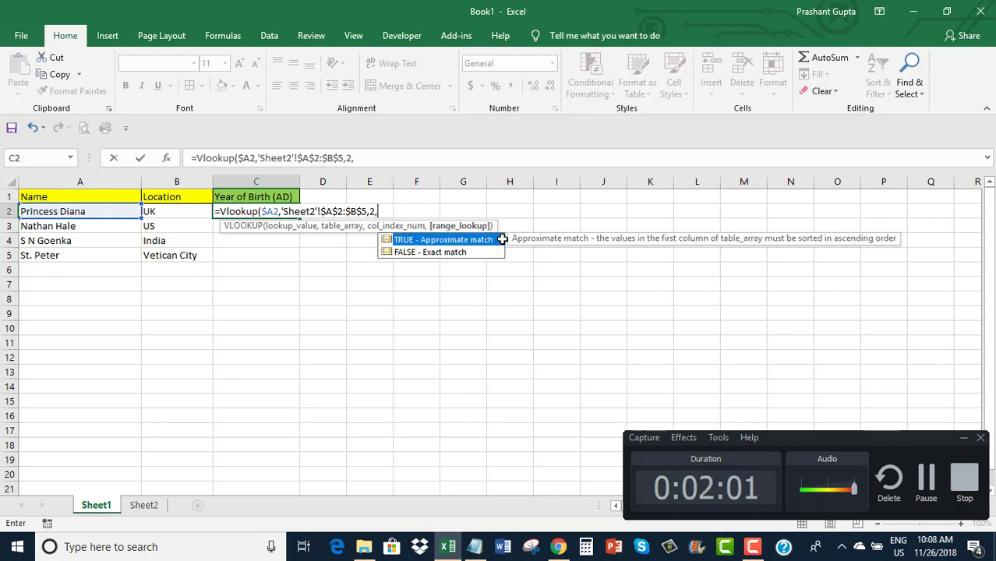
pyautogui.write('False')
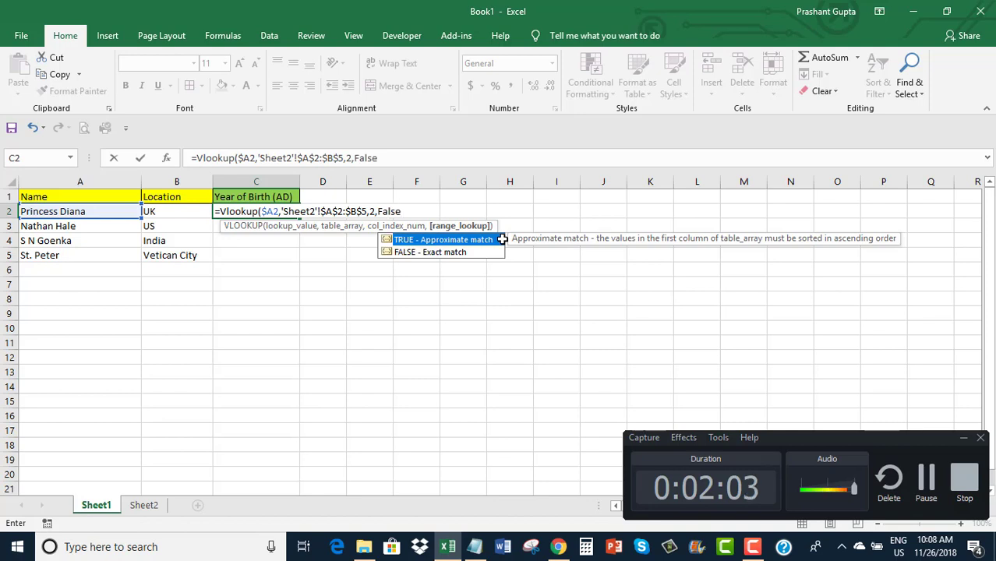
pyautogui.write(')')
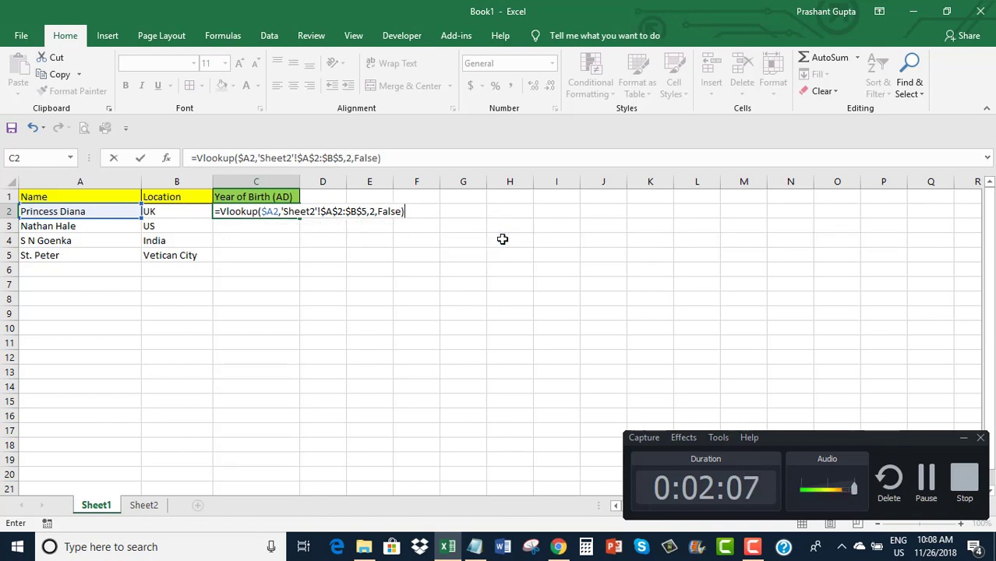
pyautogui.press('Return')
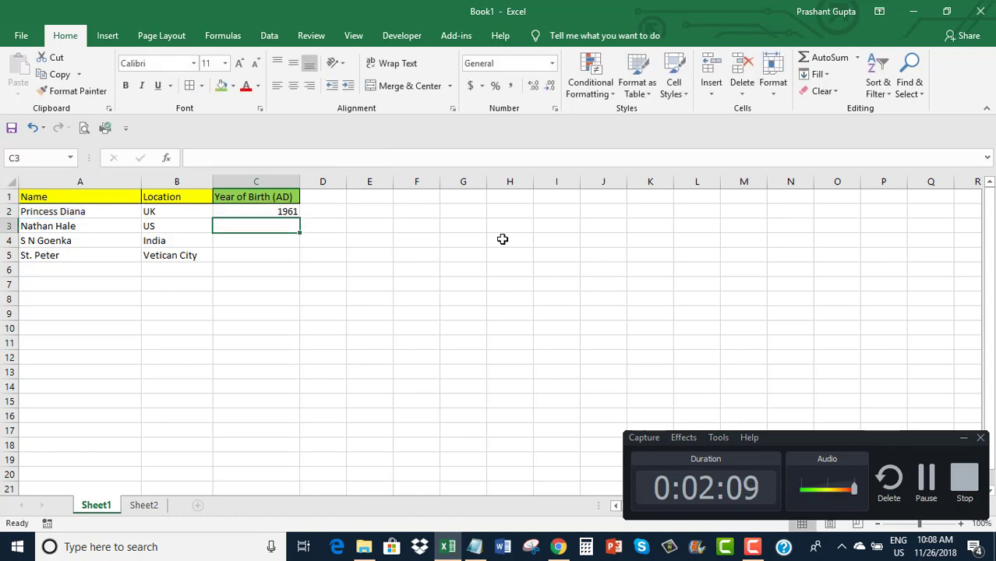
# - Fill the C2 VLOOKUP down to C5, returning 1755, 1924 and 1
pyautogui.click(263, 213)
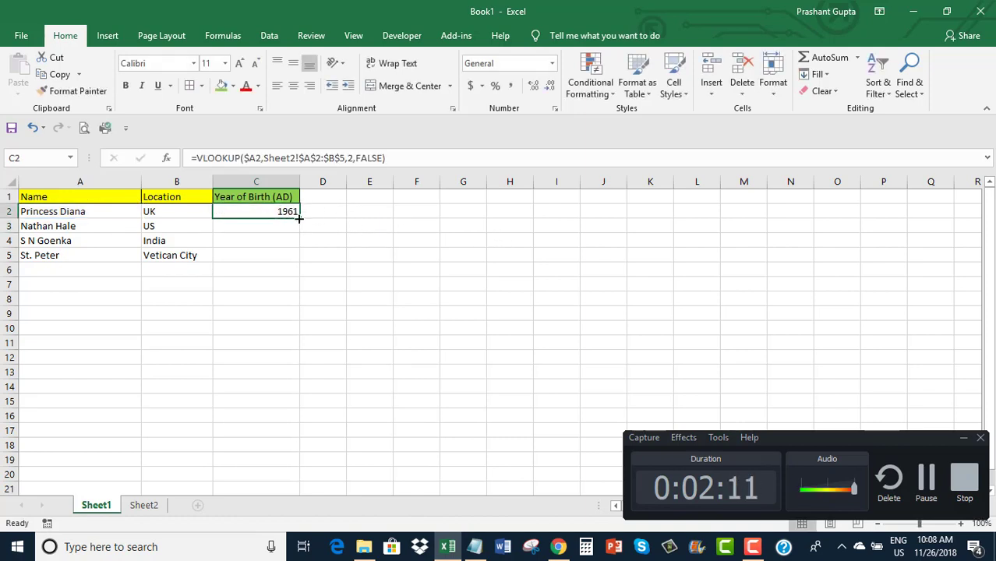
pyautogui.moveTo(299, 219); pyautogui.dragTo(299, 263)
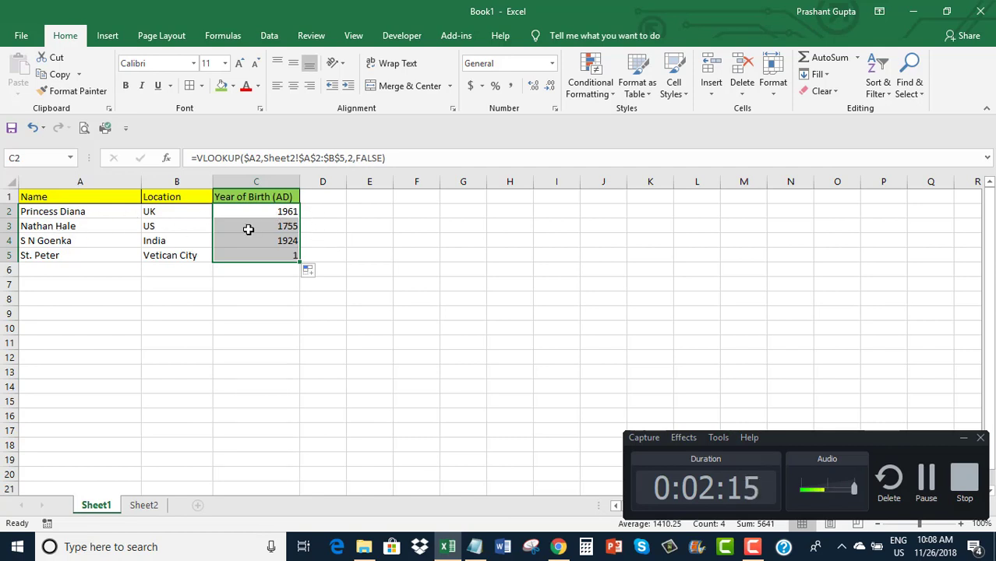
pyautogui.click(278, 229)
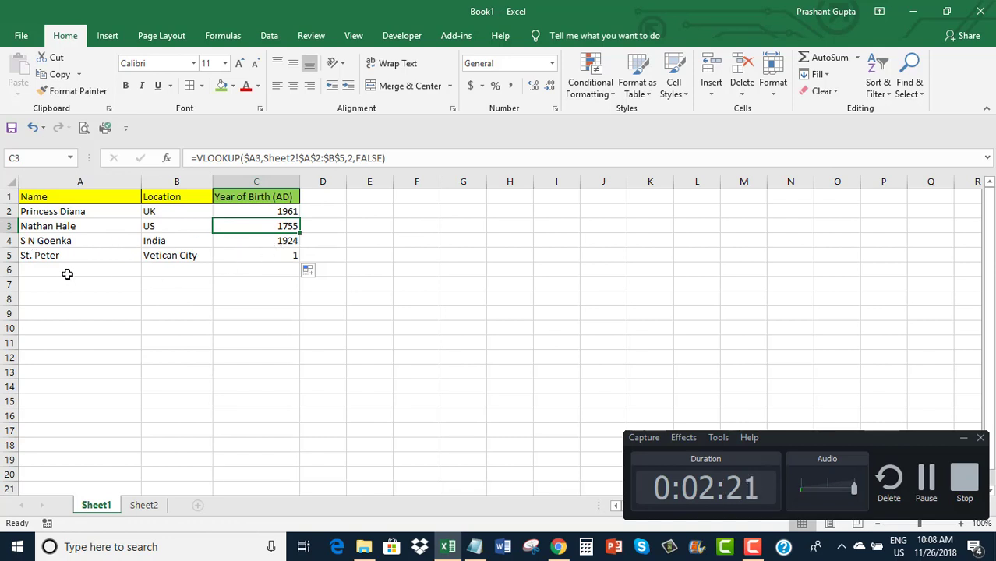
pyautogui.click(274, 255)
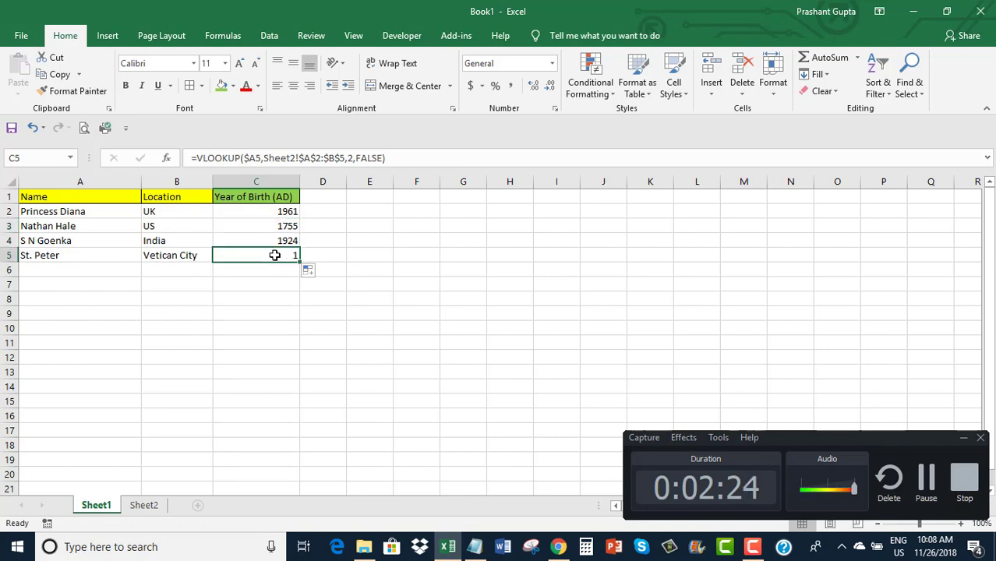
pyautogui.click(140, 504)
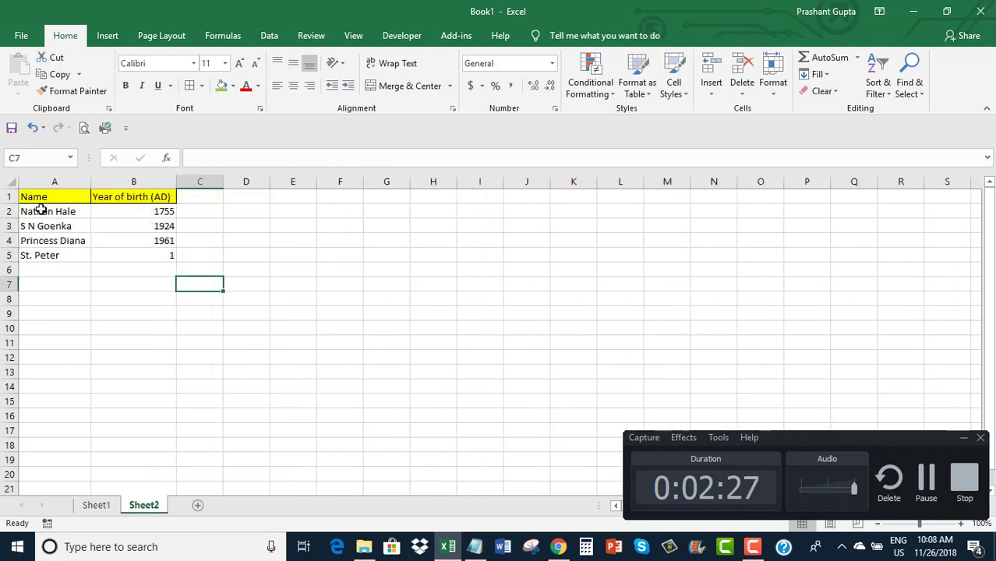
pyautogui.click(93, 507)
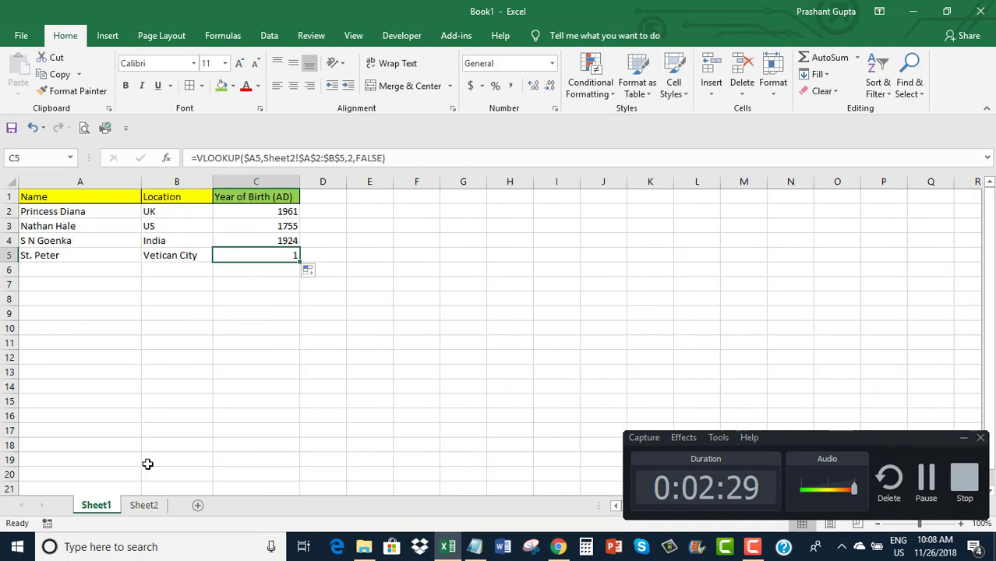
pyautogui.click(143, 504)
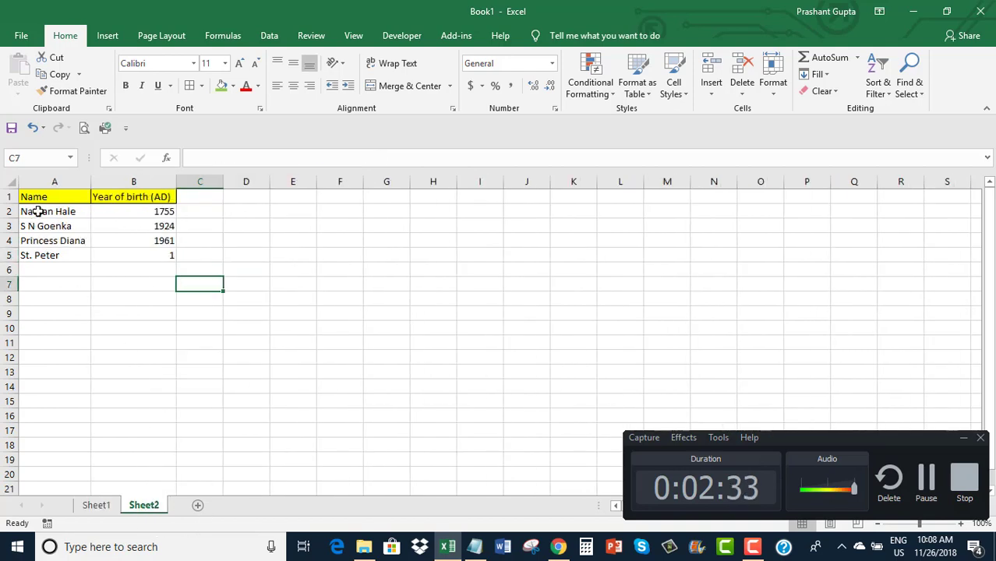
pyautogui.click(95, 506)
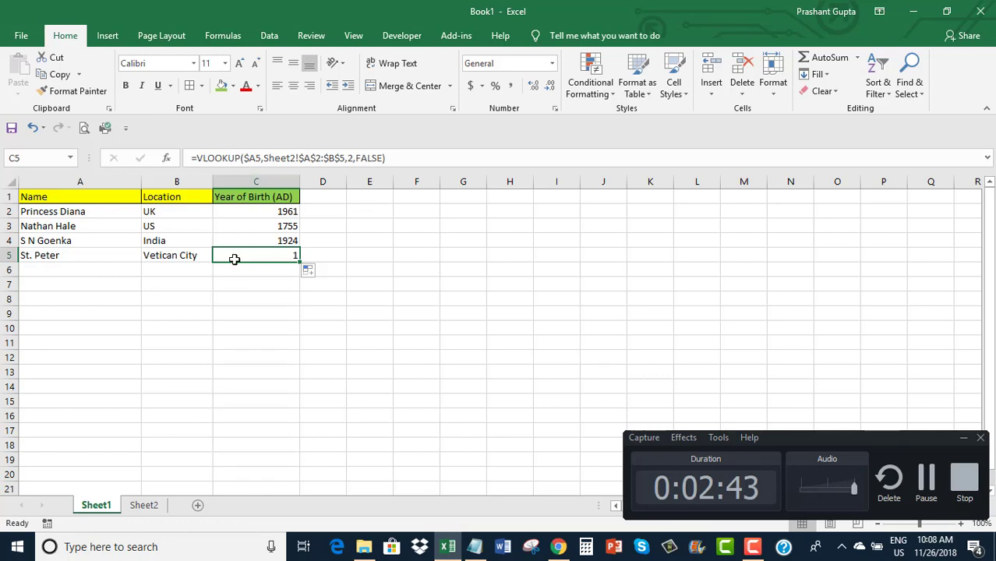
pyautogui.click(251, 284)
pyautogui.click(257, 213)
pyautogui.click(259, 239)
pyautogui.click(141, 508)
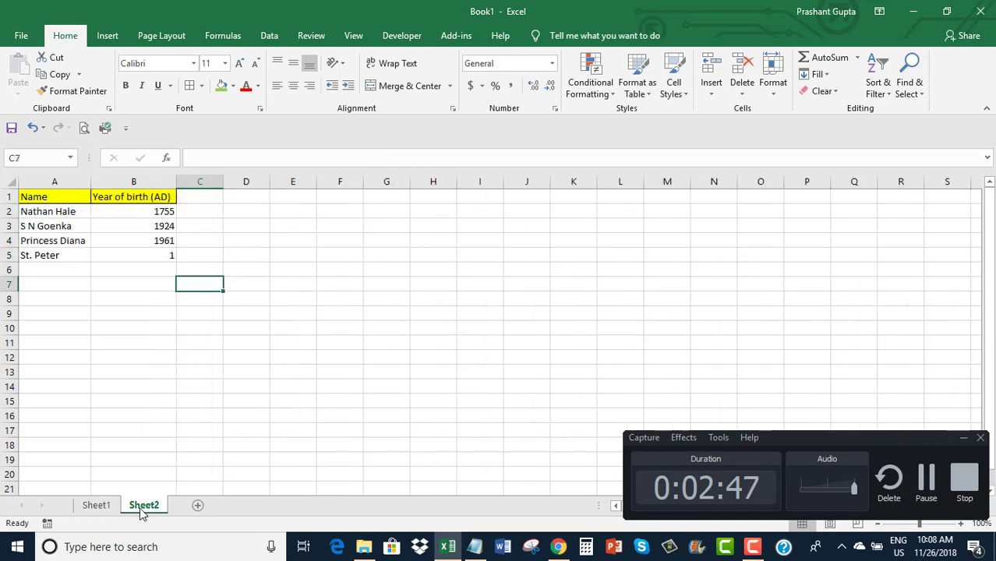
pyautogui.click(97, 504)
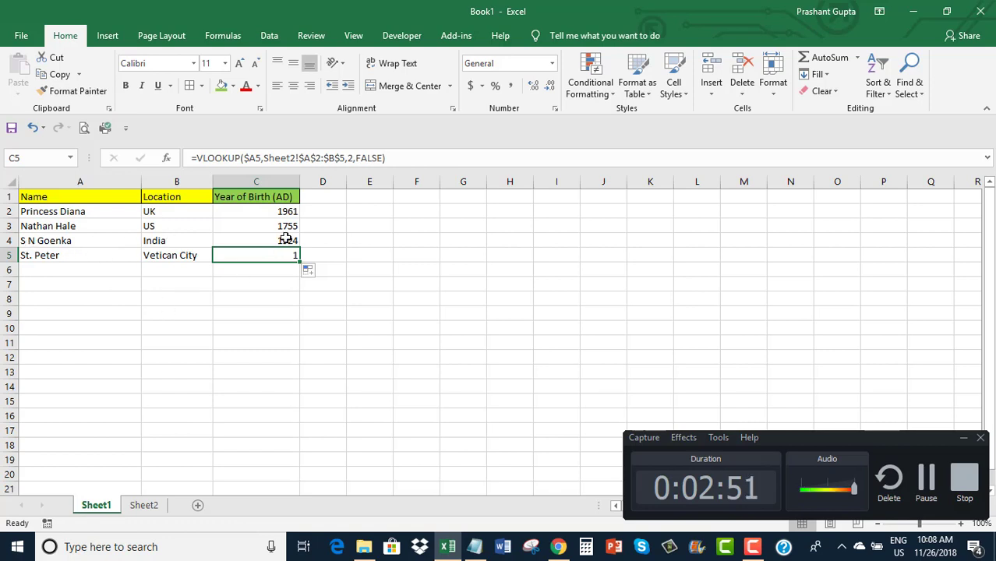
pyautogui.click(145, 508)
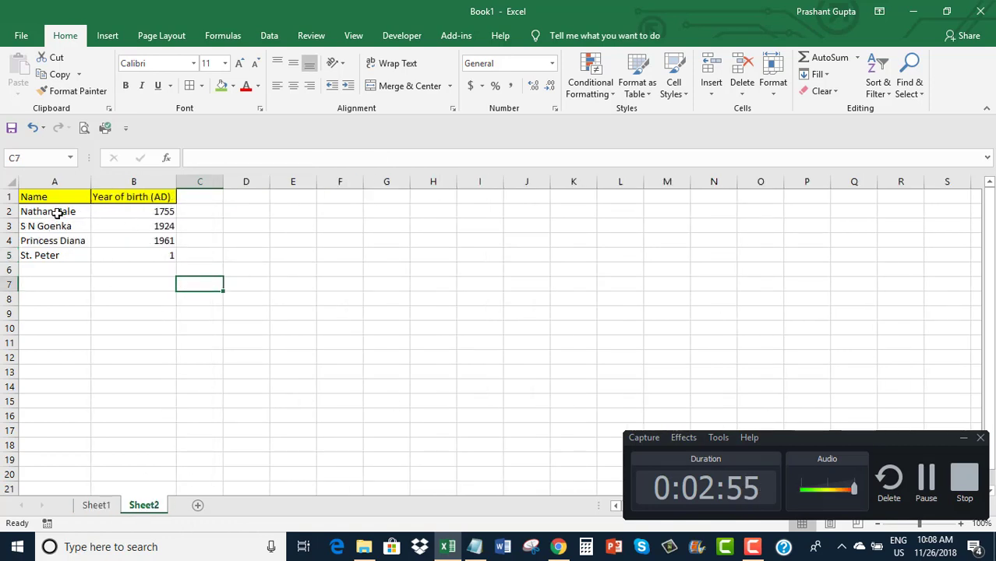
pyautogui.click(96, 505)
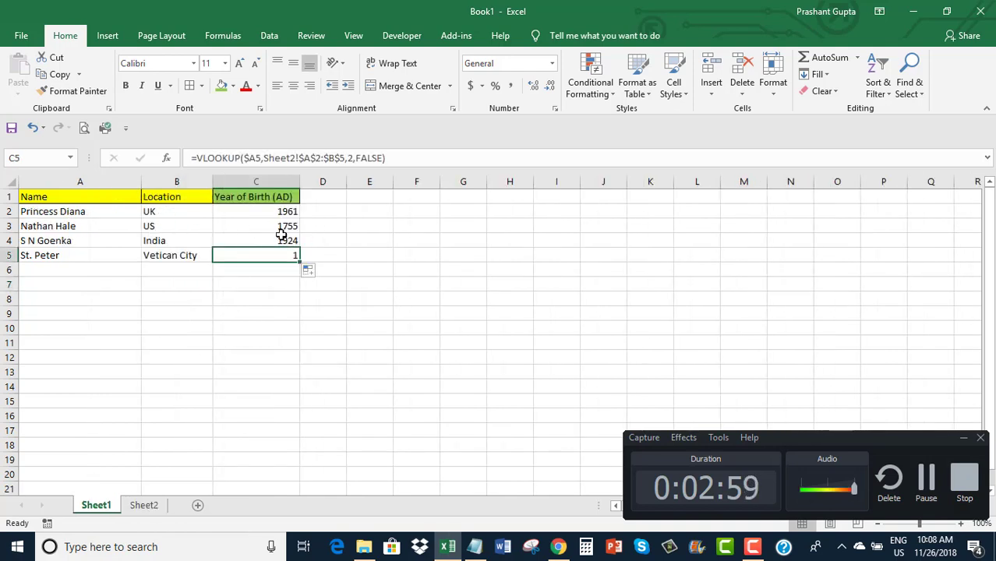
pyautogui.click(141, 504)
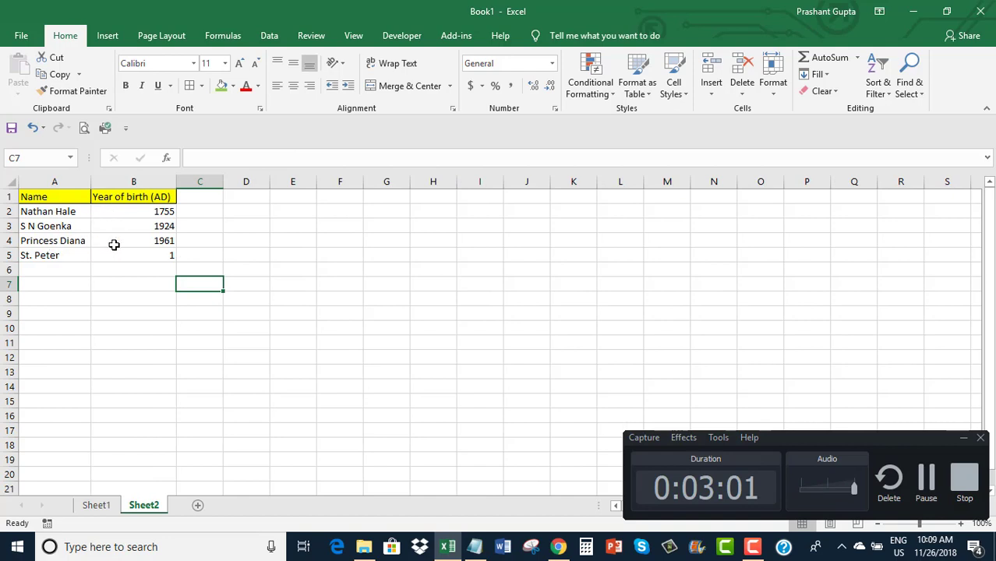
pyautogui.click(101, 505)
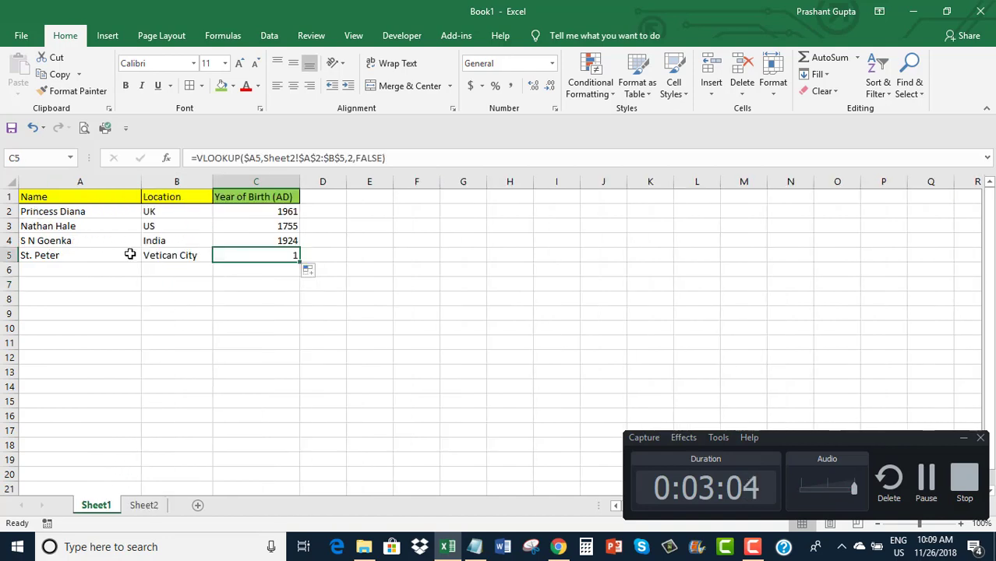
pyautogui.click(368, 209)
pyautogui.press('Down')
pyautogui.press('Down')
pyautogui.press('Down')
pyautogui.press('Down')
pyautogui.press('Down')
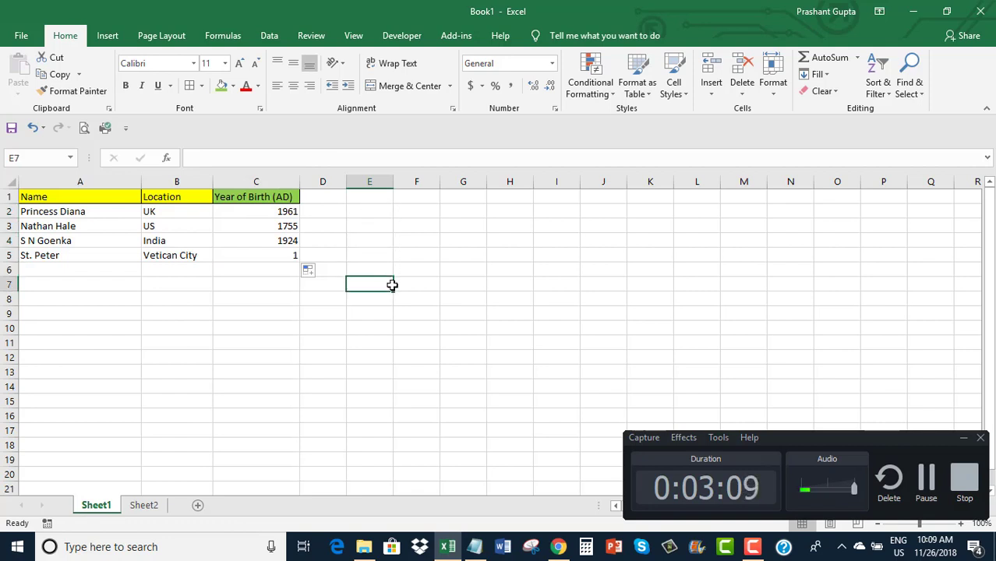